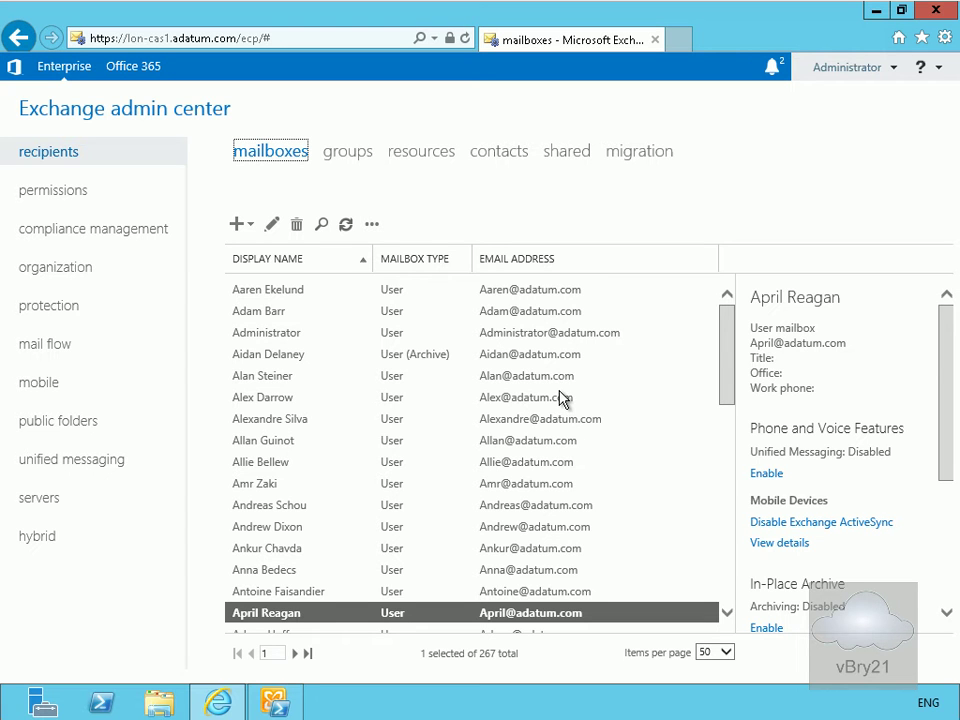
Step: Begin a new shared mailbox with display name 'Sales Information'
click(570, 157)
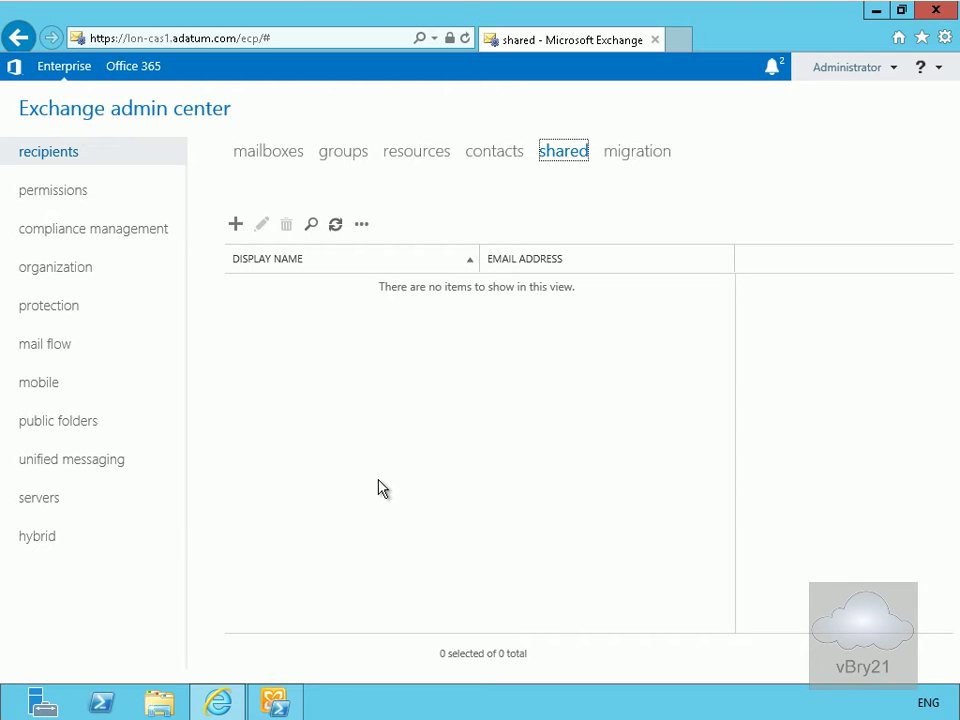
click(236, 227)
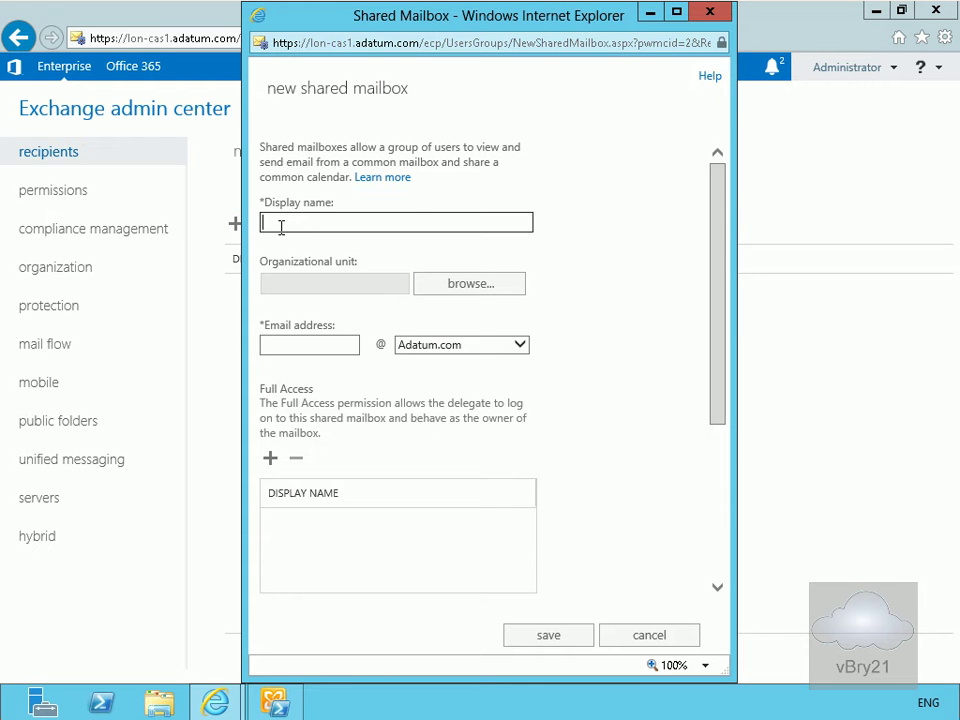
text(Sales Information)
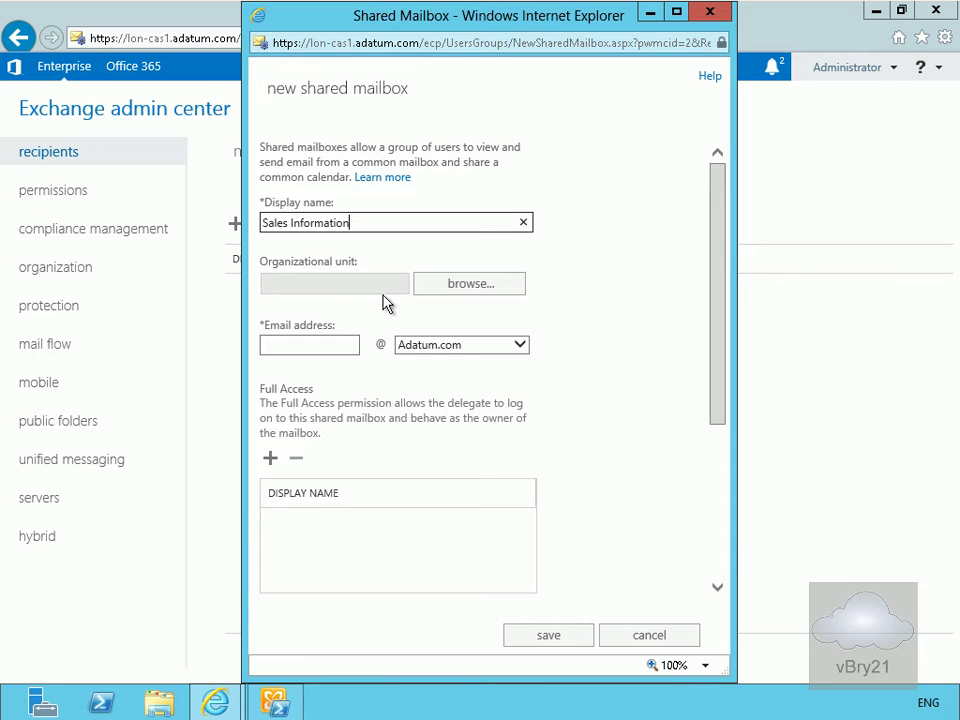
click(430, 284)
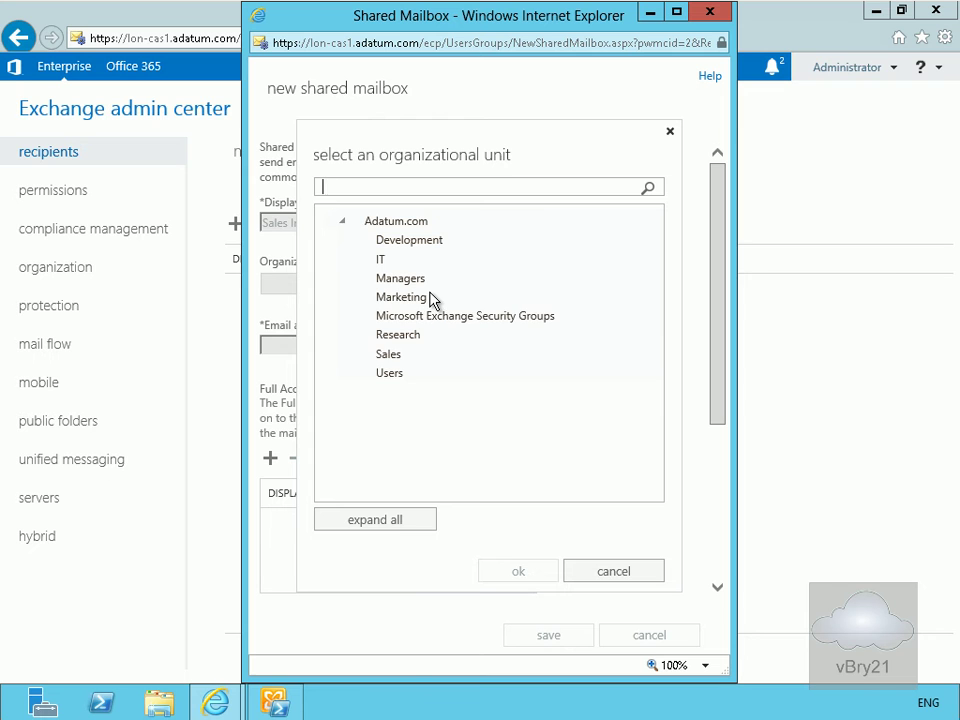
Step: Set the organizational unit to Adatum.com/Sales and enter the email alias 'salesinfo'
click(392, 354)
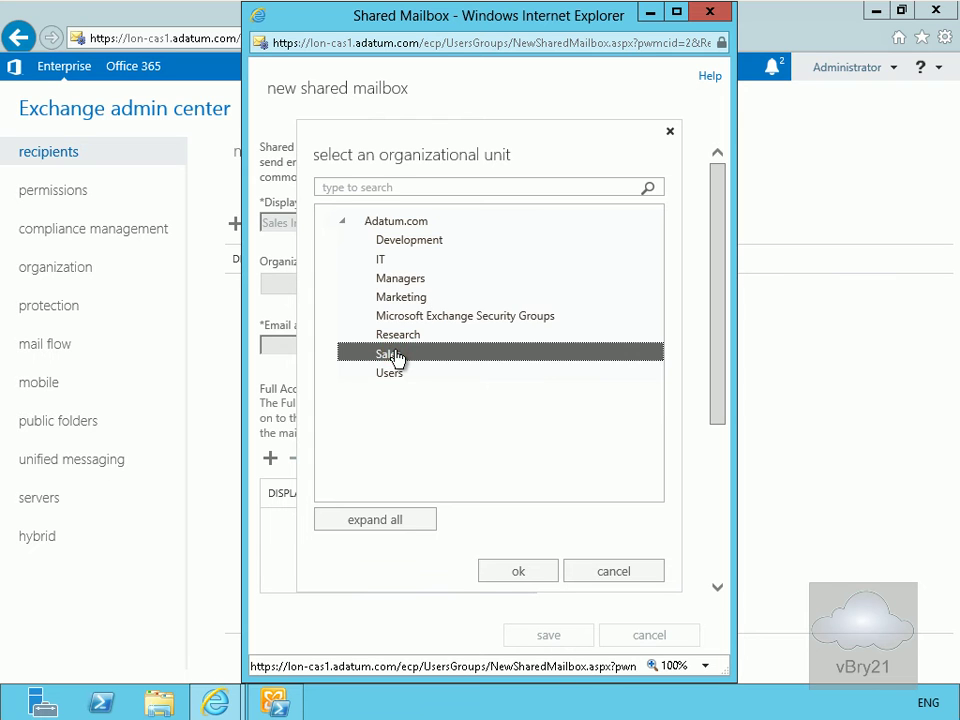
click(513, 570)
click(318, 350)
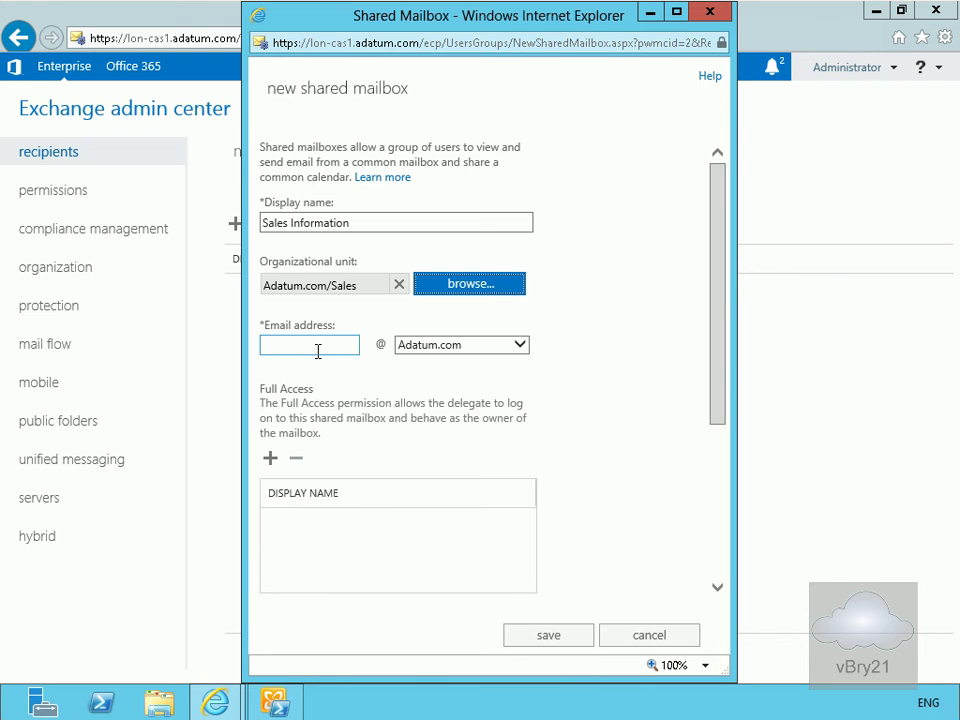
click(318, 348)
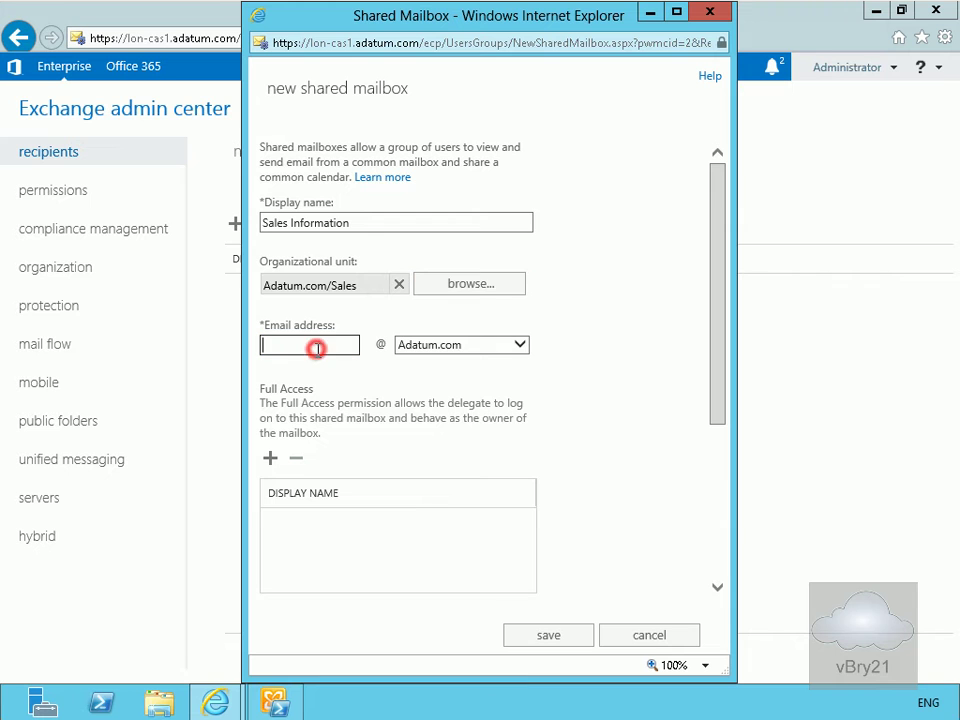
text(salesi)
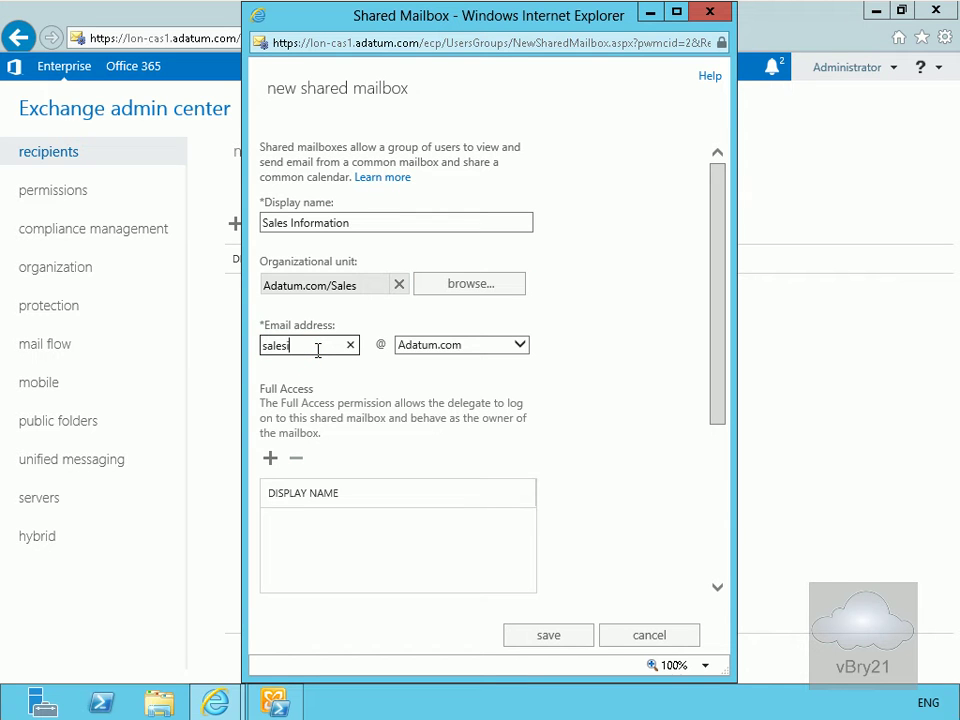
text(nfo)
Step: Add two users from the user list as Full Access delegates and confirm
click(270, 458)
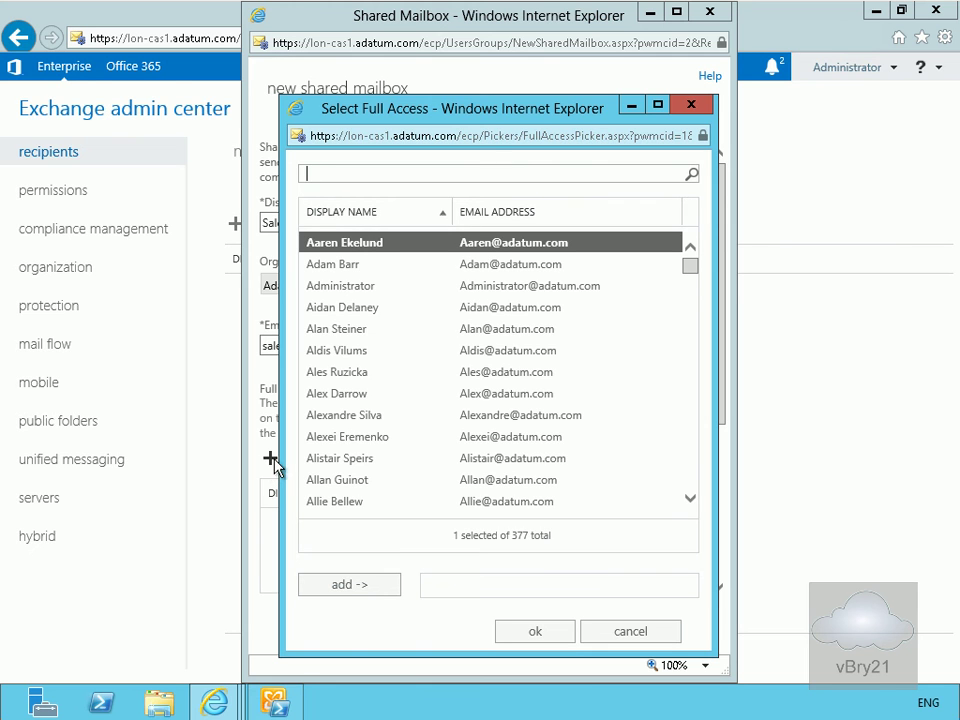
click(352, 307)
click(343, 584)
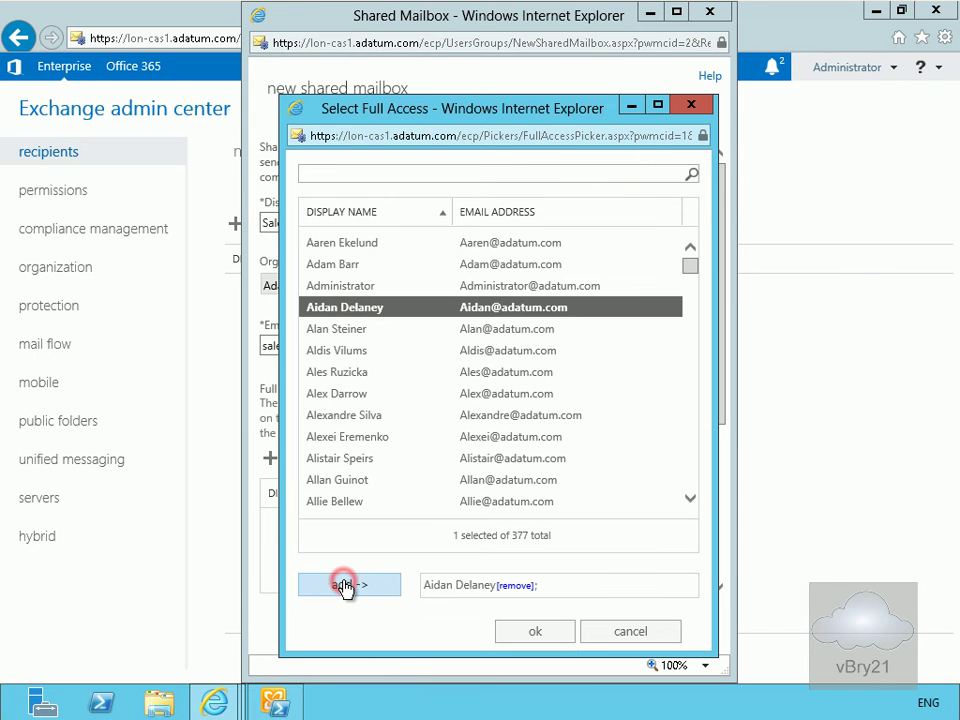
click(690, 497)
click(330, 413)
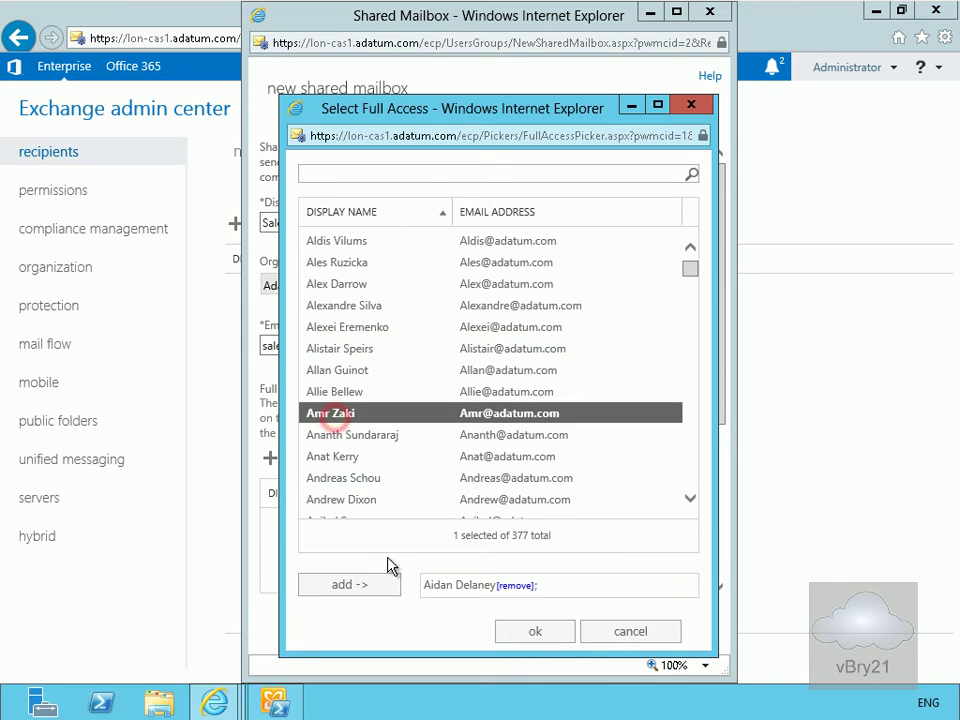
click(375, 583)
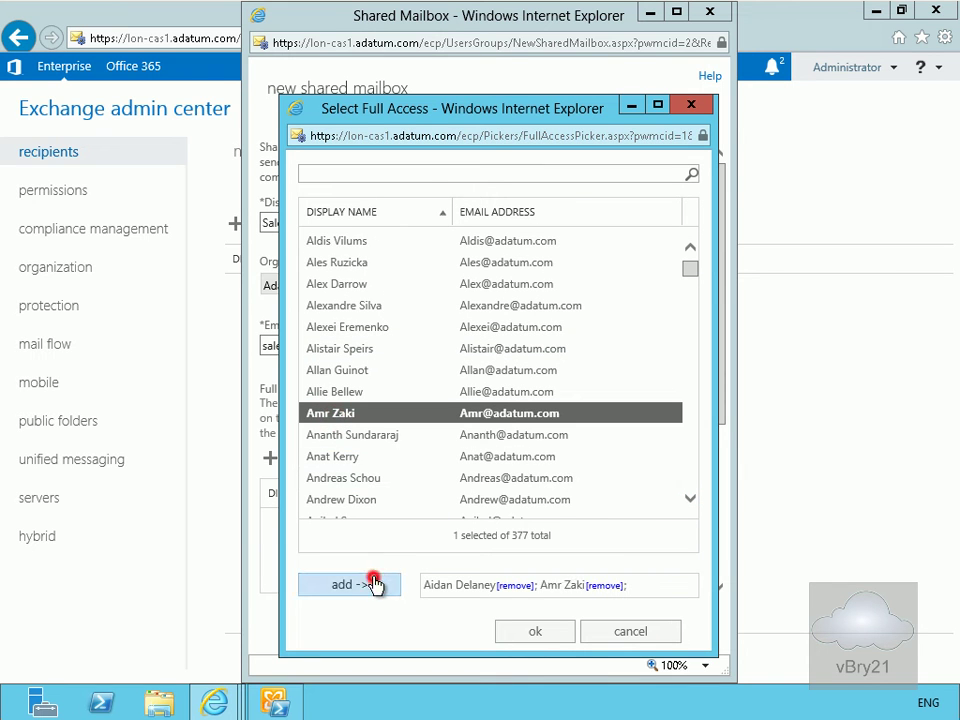
click(529, 632)
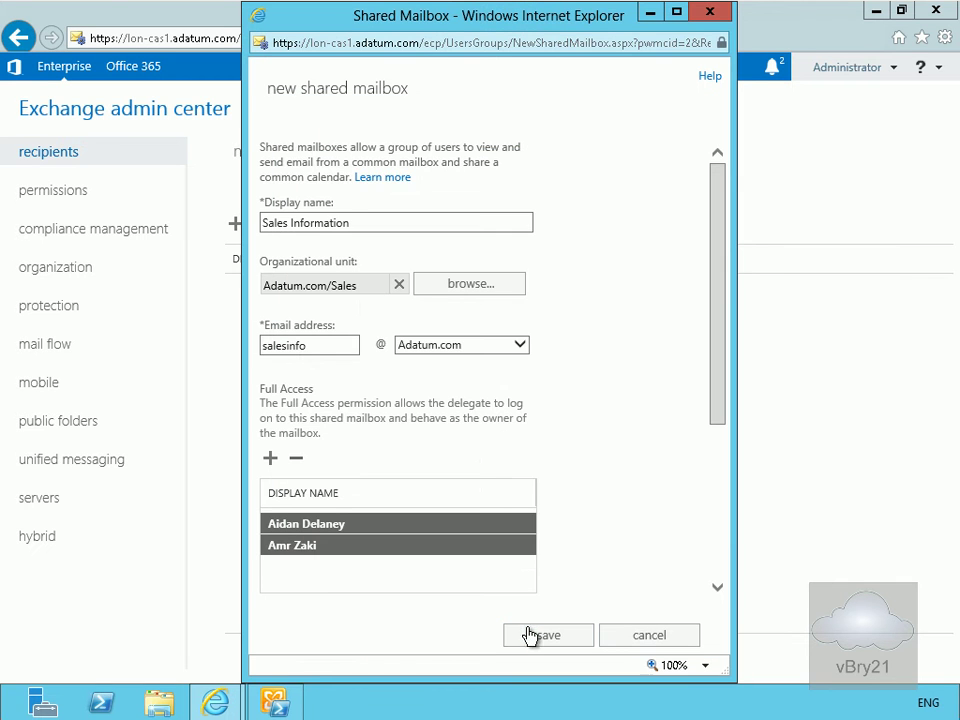
Step: Under More options, set the mailbox database to Mailbox Database 1 and save the mailbox
click(716, 589)
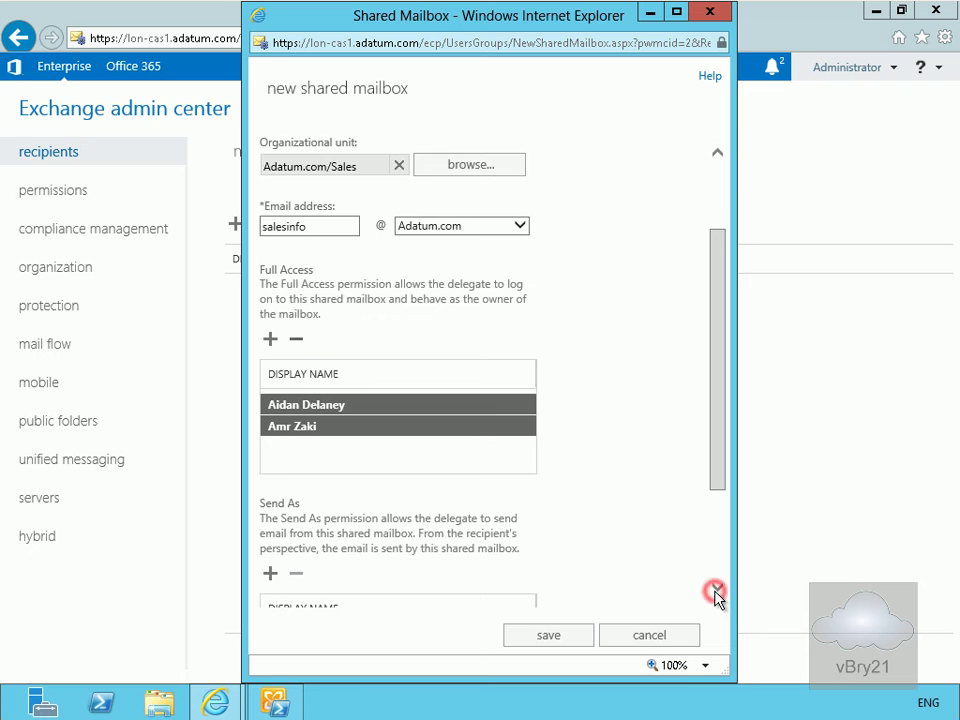
click(716, 589)
click(322, 584)
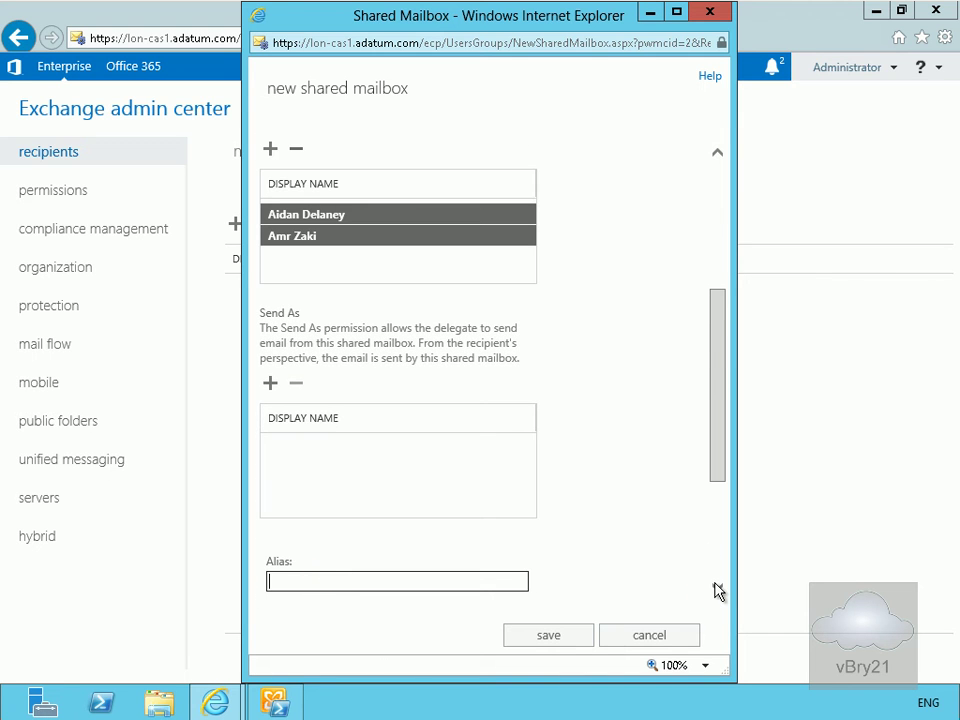
click(716, 589)
click(716, 589)
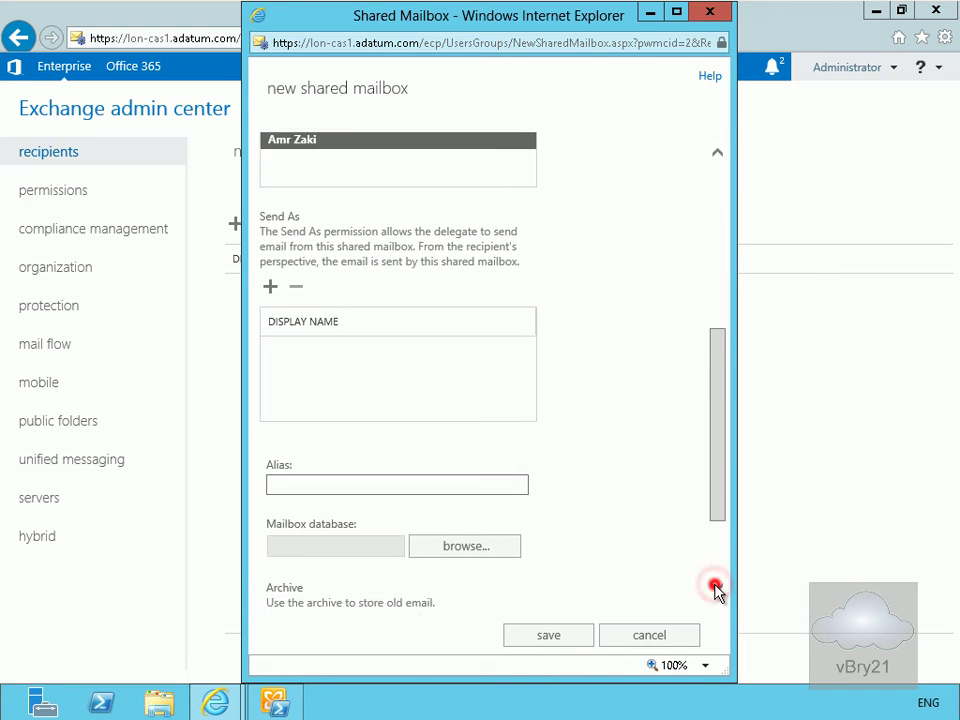
click(447, 525)
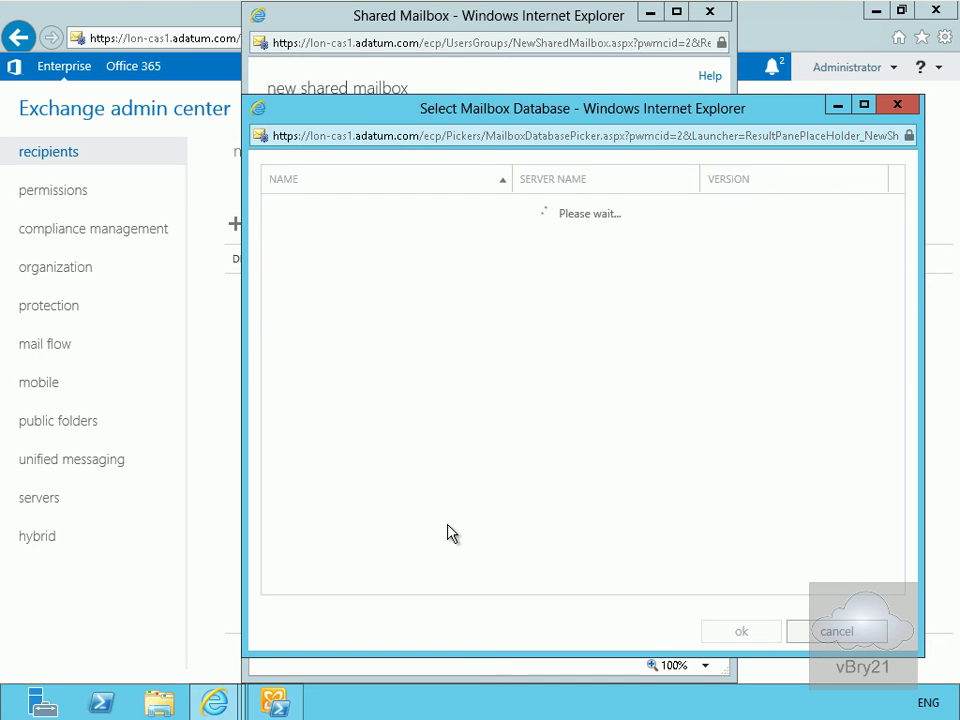
click(737, 632)
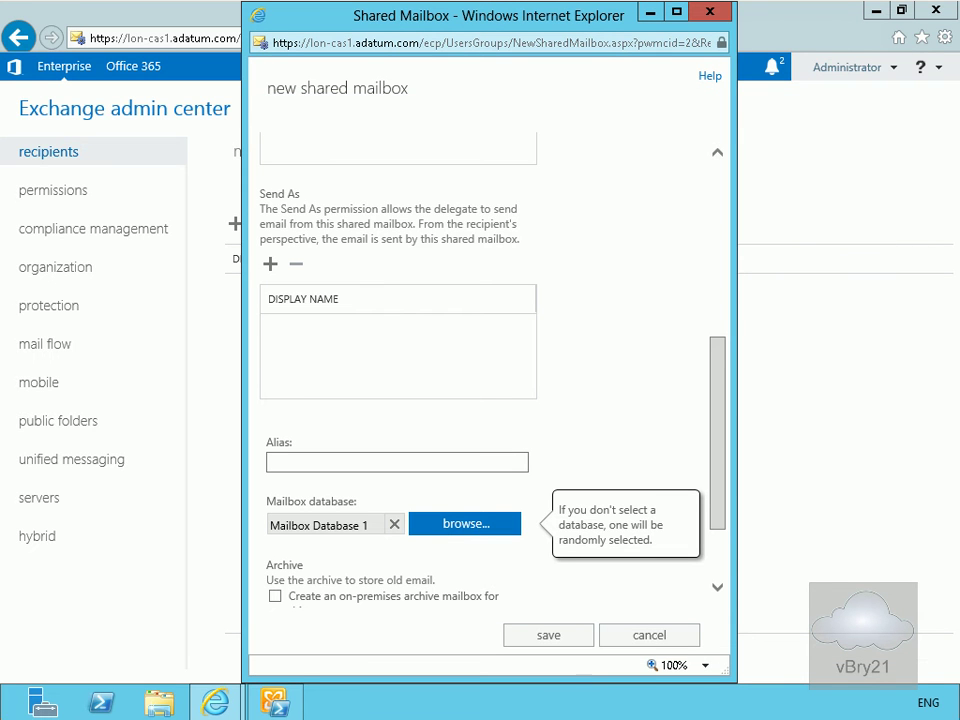
click(547, 636)
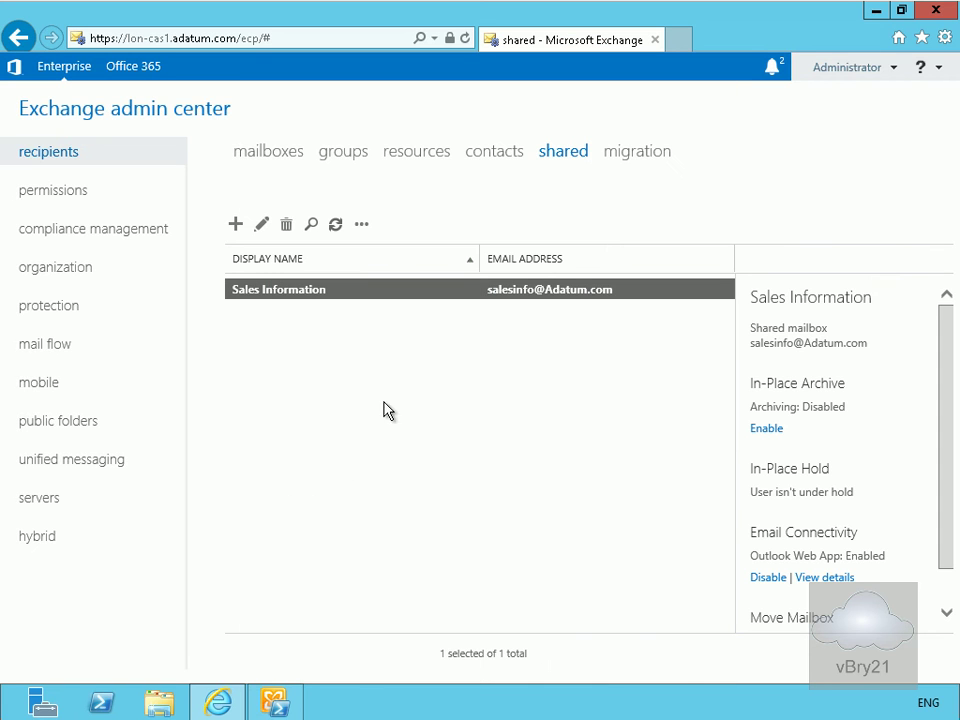
Step: Review the Sales Information mailbox properties and close them without changes
double_click(318, 290)
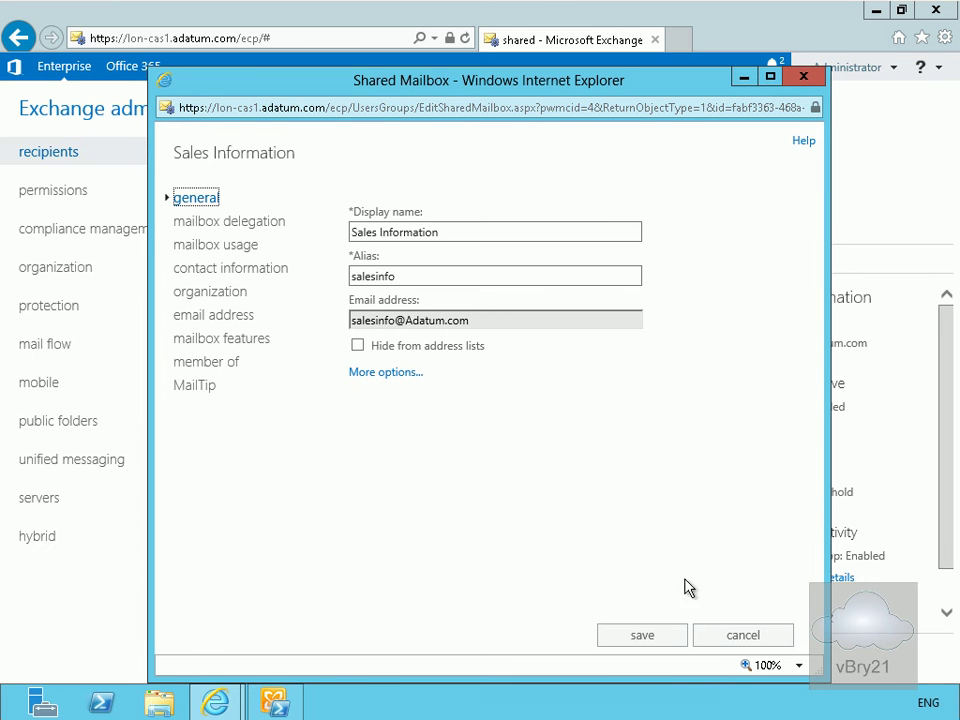
click(720, 637)
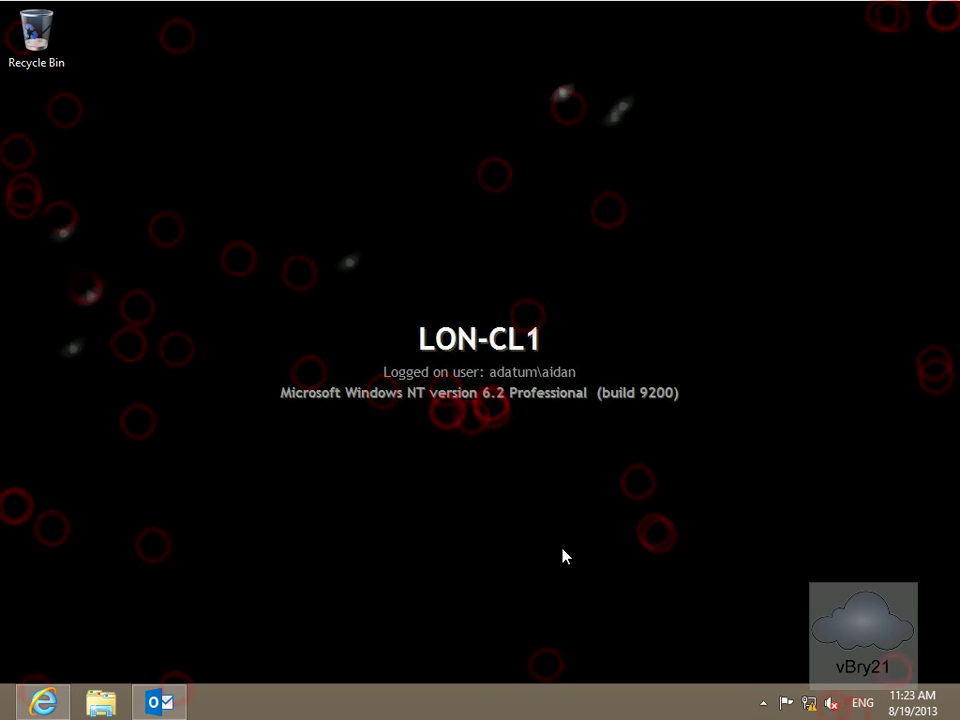
Step: In Outlook Web App, start a new message addressed to Sales Information
click(42, 702)
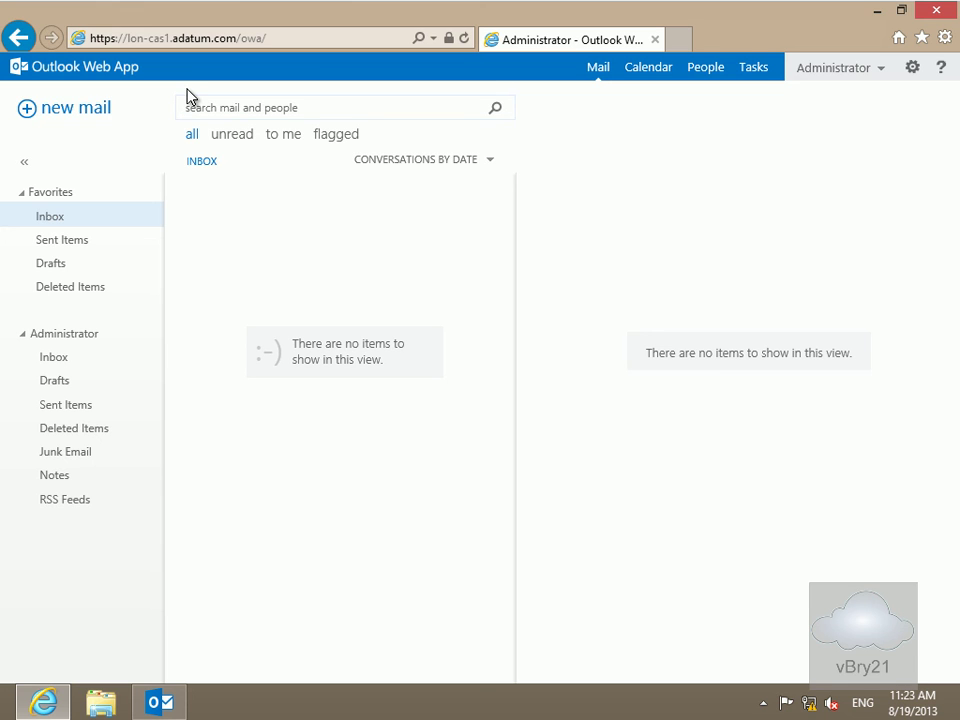
click(94, 111)
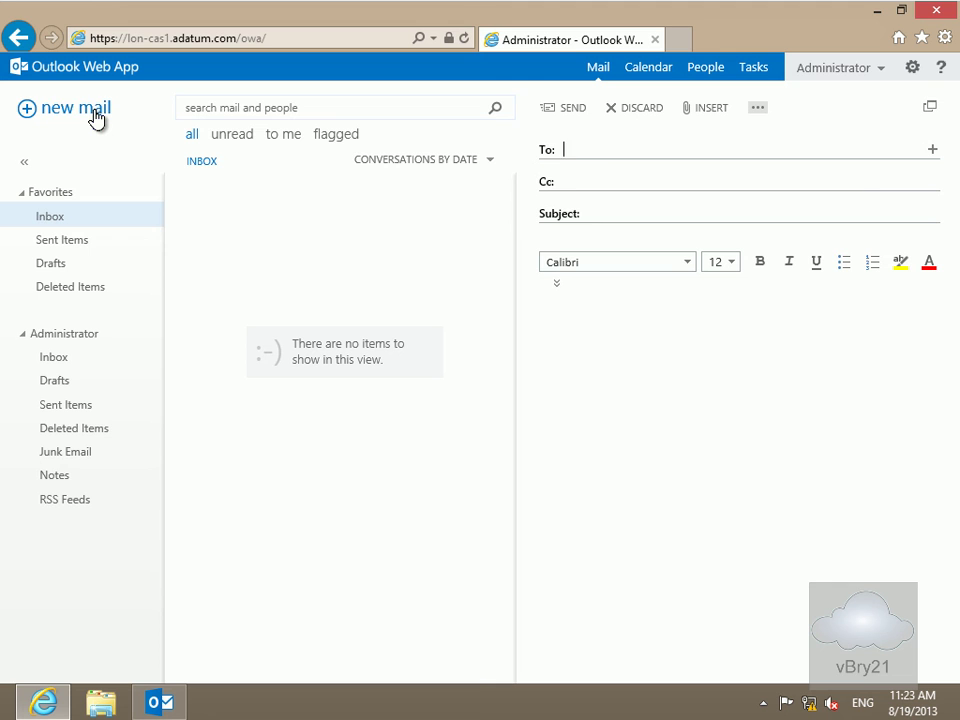
text(sa)
click(634, 176)
Step: Send it with subject 'Sales info request' and body 'Please send latest price list'
click(609, 214)
text(Sales i)
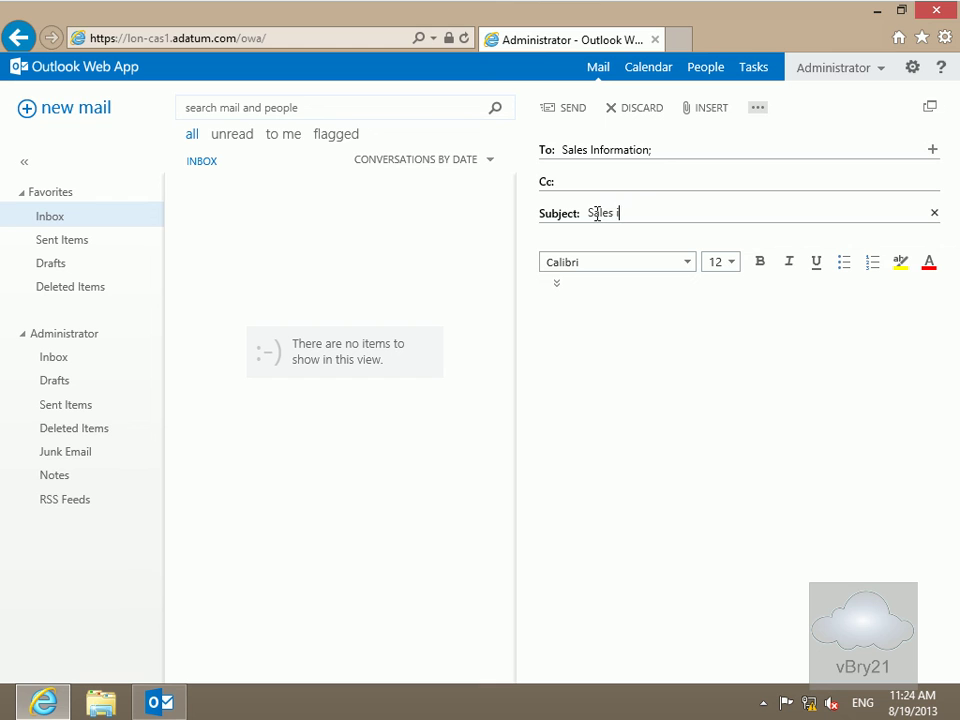
text(nfo request)
click(637, 306)
text(Ple)
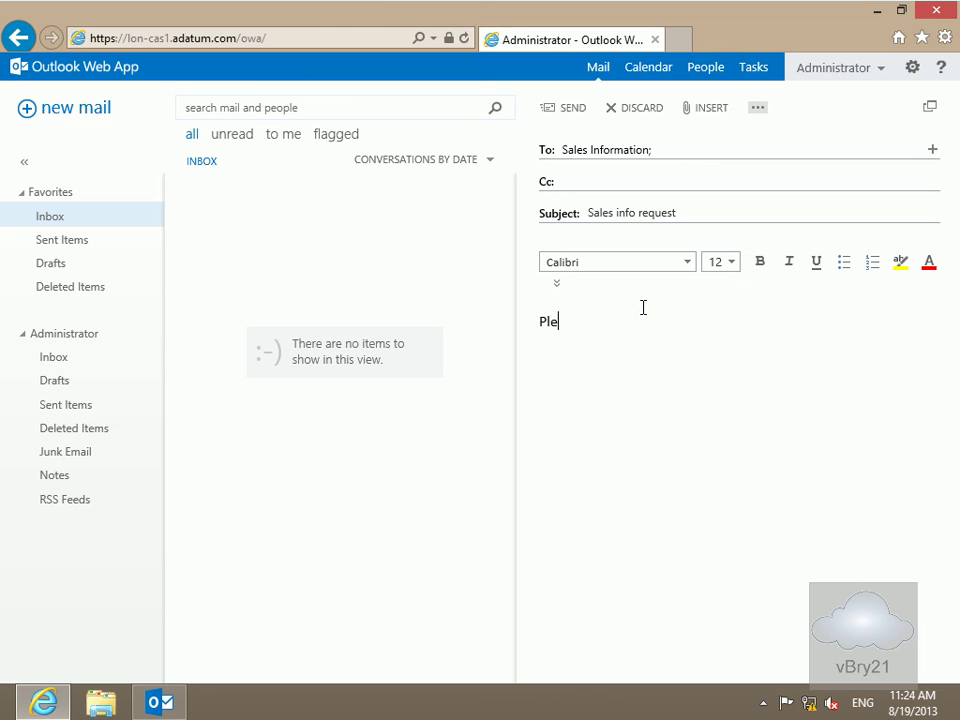
text(ase send latest price list)
click(563, 109)
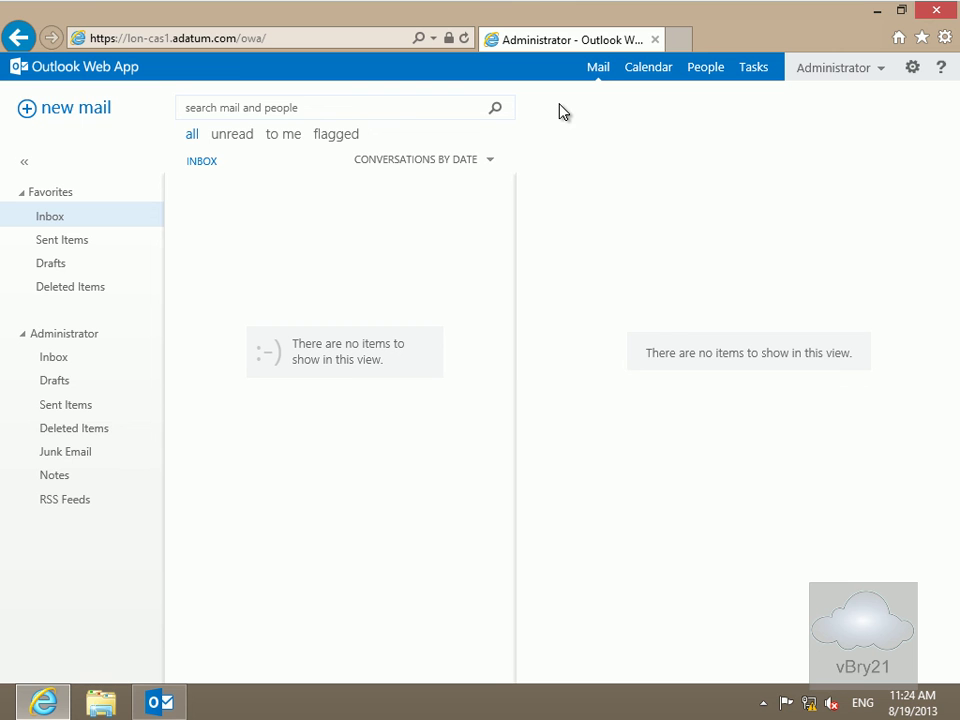
Step: In desktop Outlook, expand the Sales Information mailbox and open its Inbox
click(179, 707)
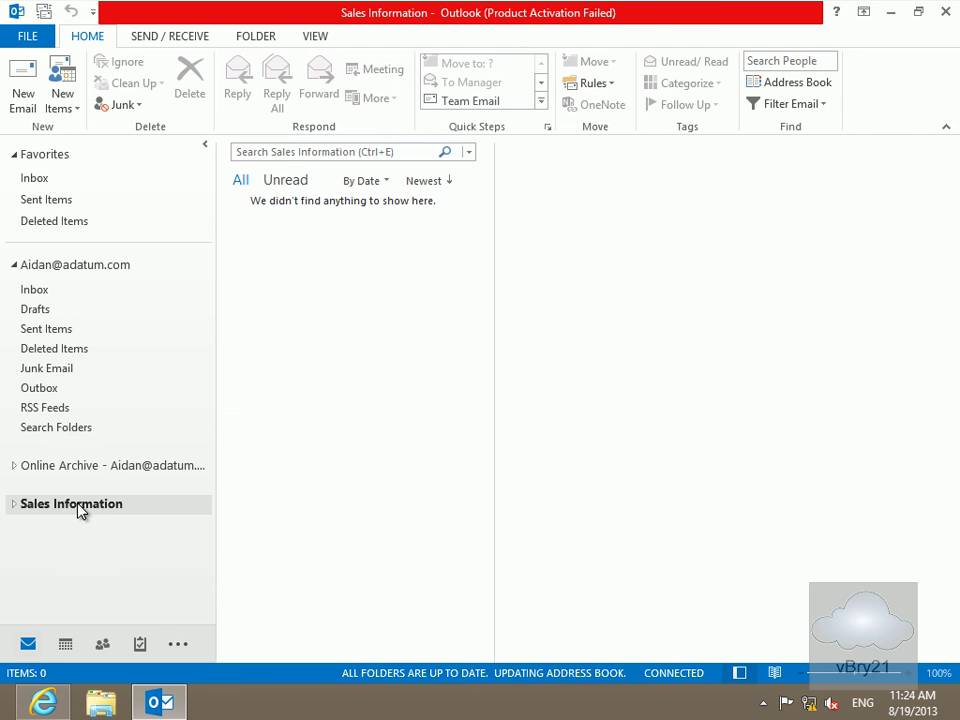
click(12, 505)
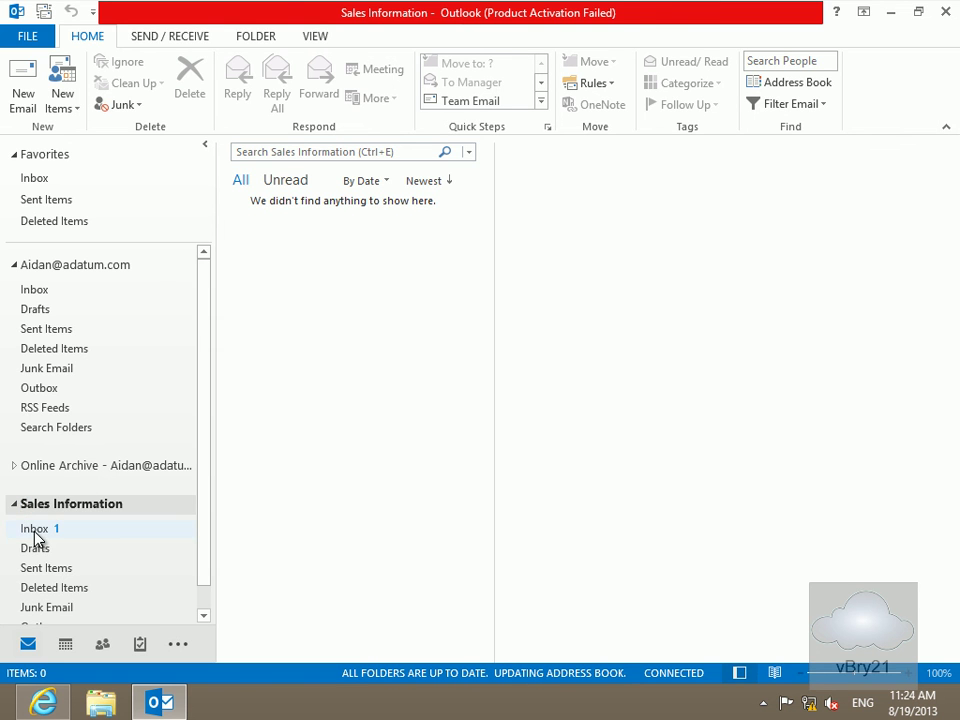
click(35, 530)
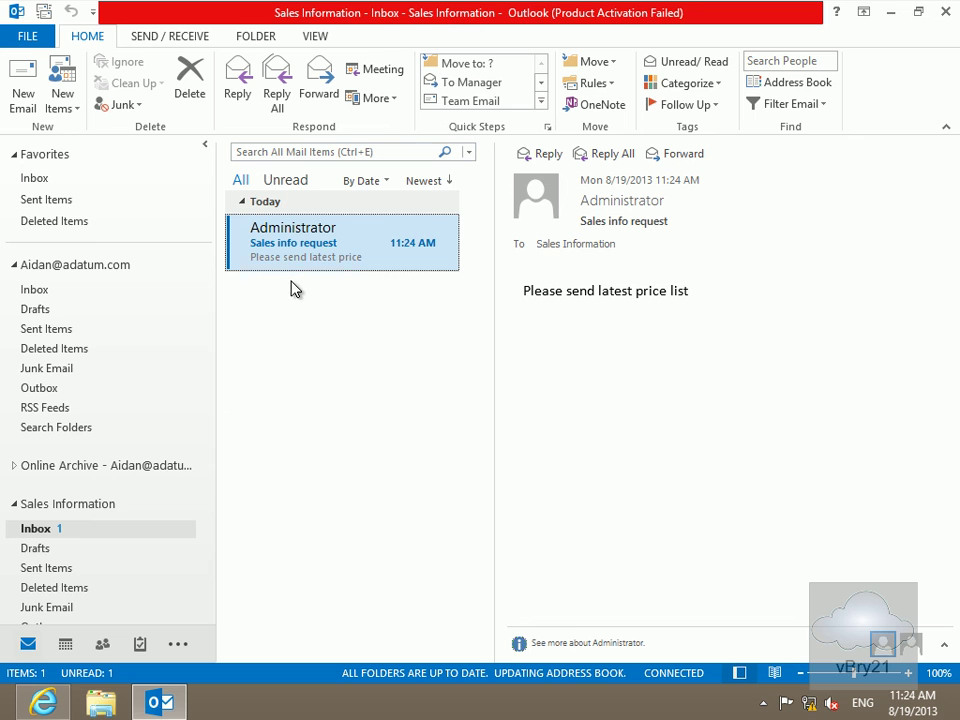